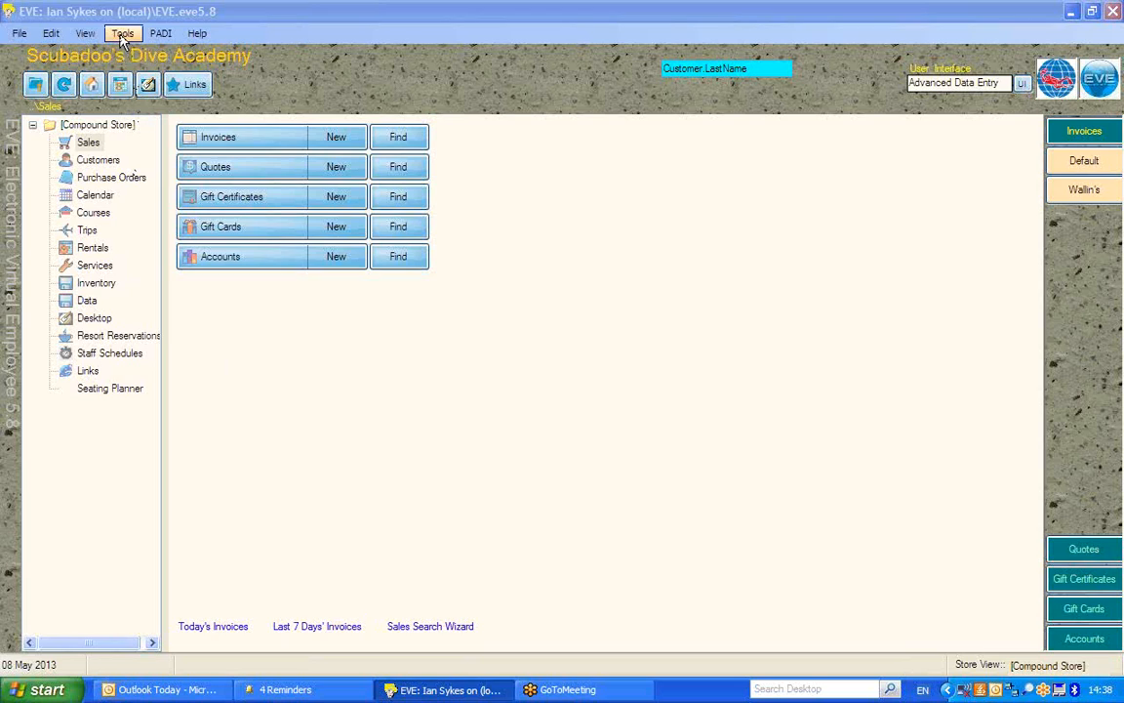
Open the text messaging options for this PC only.
{"action": "left_click", "coordinate": [123, 36]}
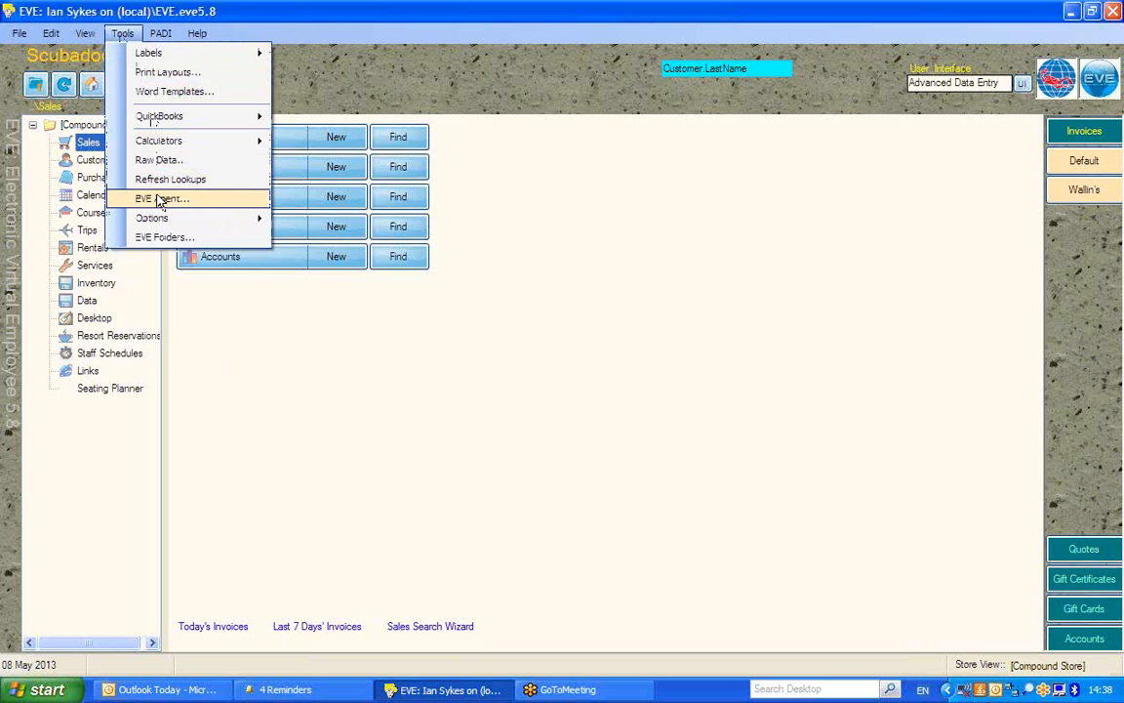
{"action": "mouse_move", "coordinate": [161, 226]}
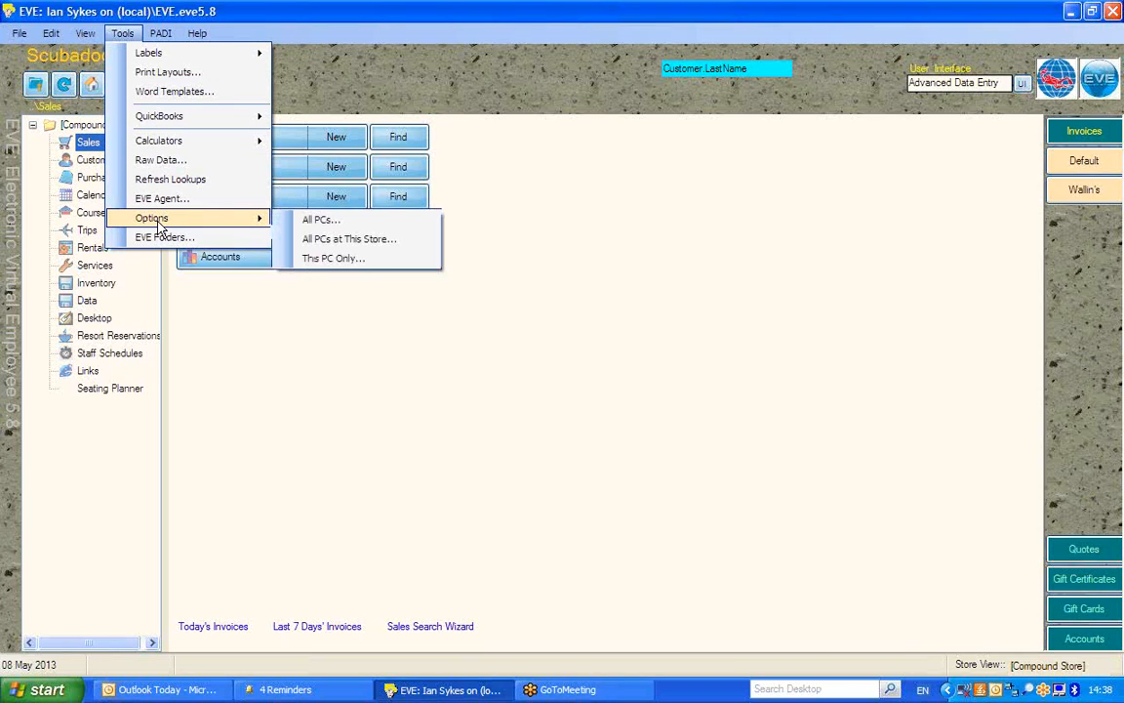
{"action": "left_click", "coordinate": [334, 259]}
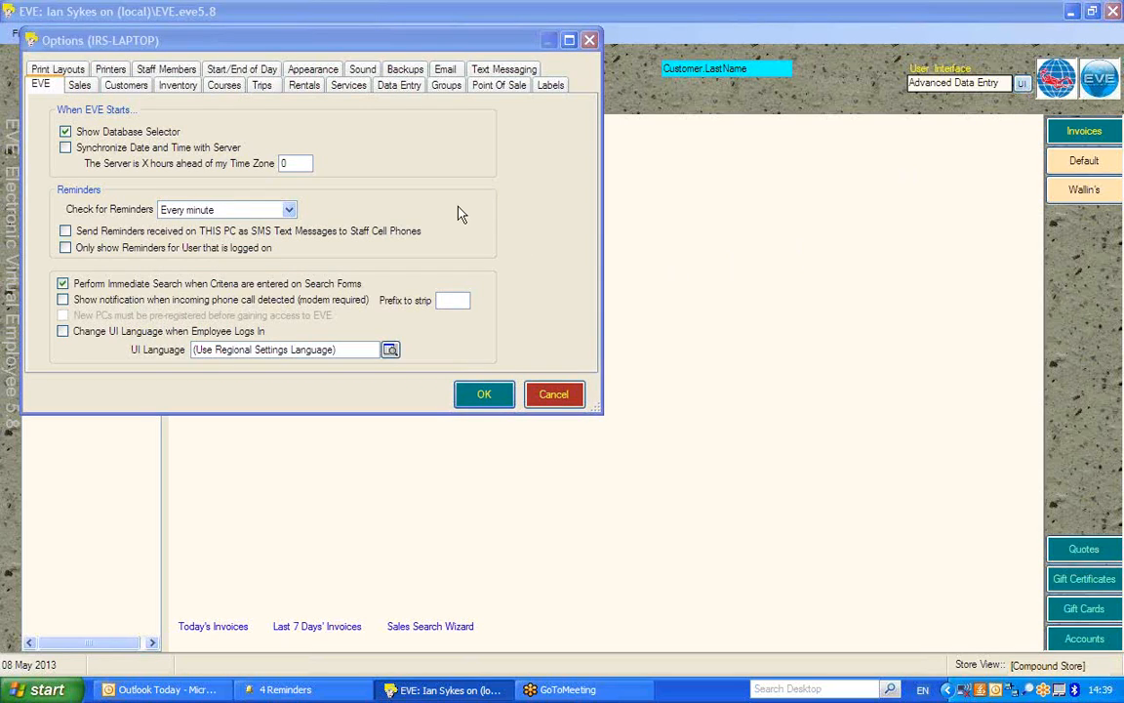
{"action": "left_click", "coordinate": [503, 70]}
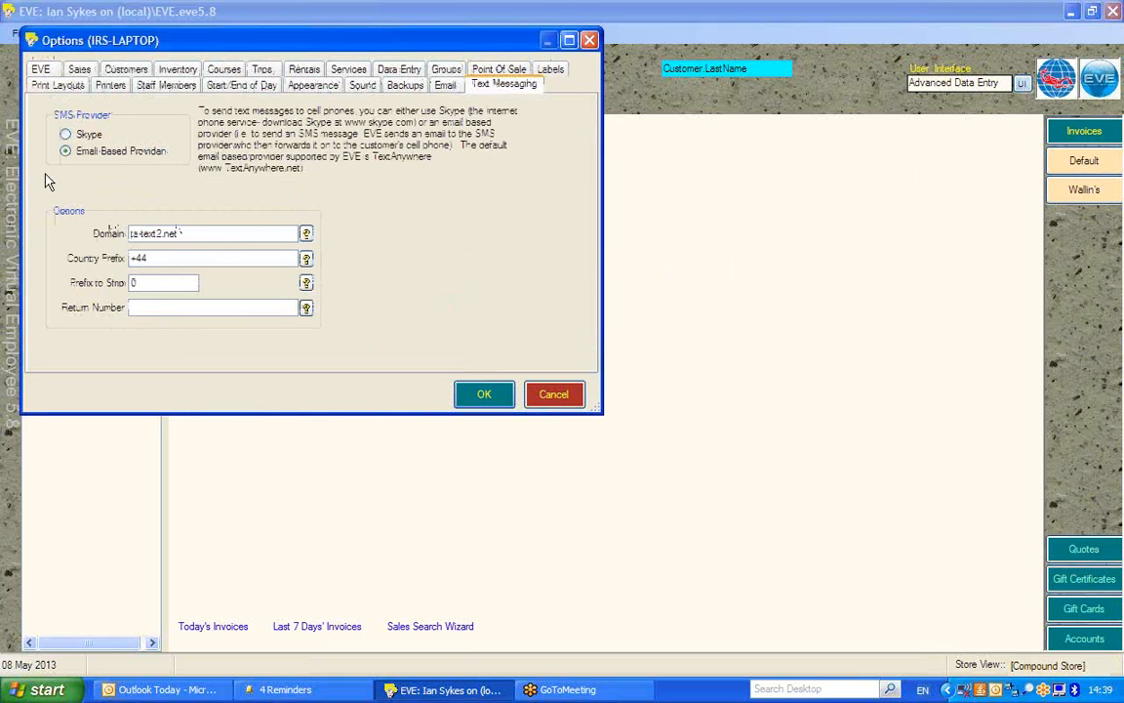
Compare the Skype and Email Based Provider settings, leaving Skype selected as the SMS provider.
{"action": "left_click", "coordinate": [86, 134]}
{"action": "left_click", "coordinate": [88, 154]}
{"action": "left_click", "coordinate": [84, 135]}
{"action": "left_click", "coordinate": [86, 154]}
{"action": "left_click", "coordinate": [86, 135]}
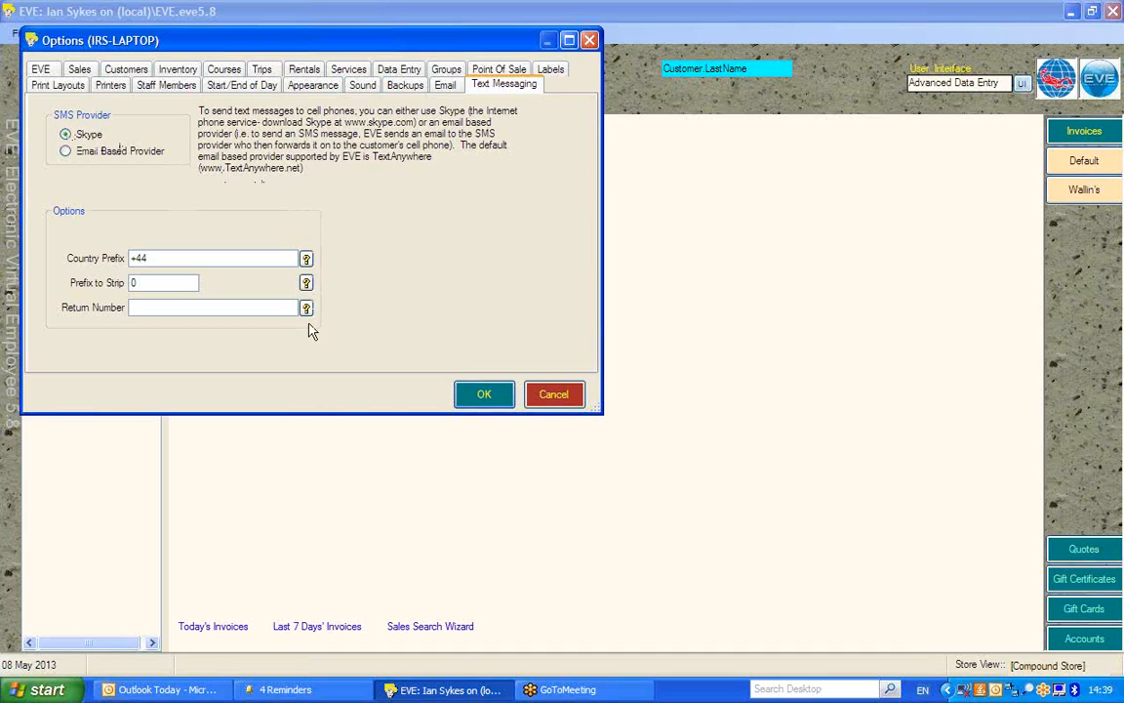
Review the Country Prefix, Prefix to Strip and Return Number settings for Skype along with their help texts.
{"action": "left_click", "coordinate": [306, 258]}
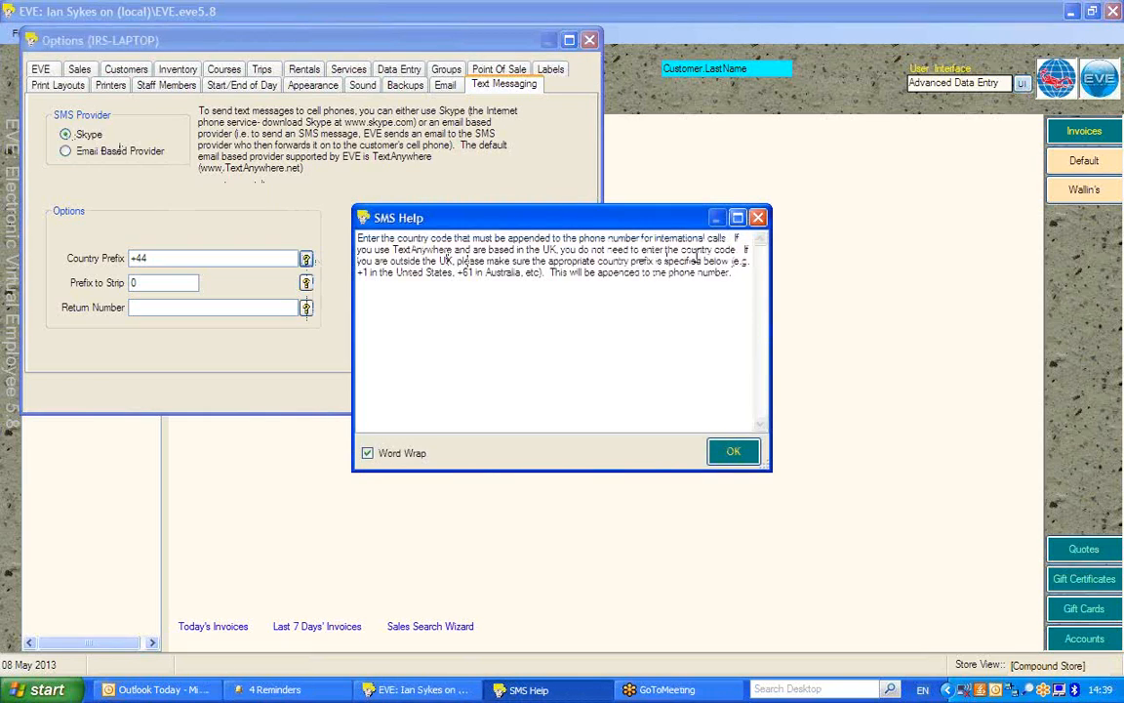
{"action": "left_click", "coordinate": [758, 217]}
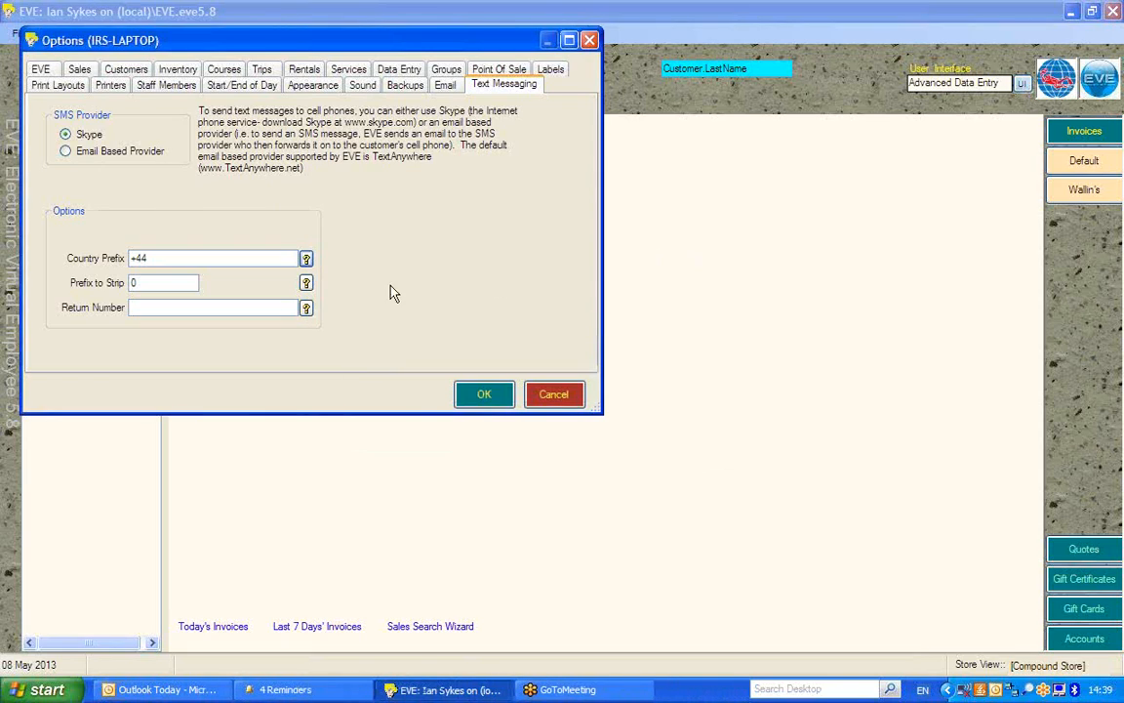
{"action": "left_click", "coordinate": [307, 283]}
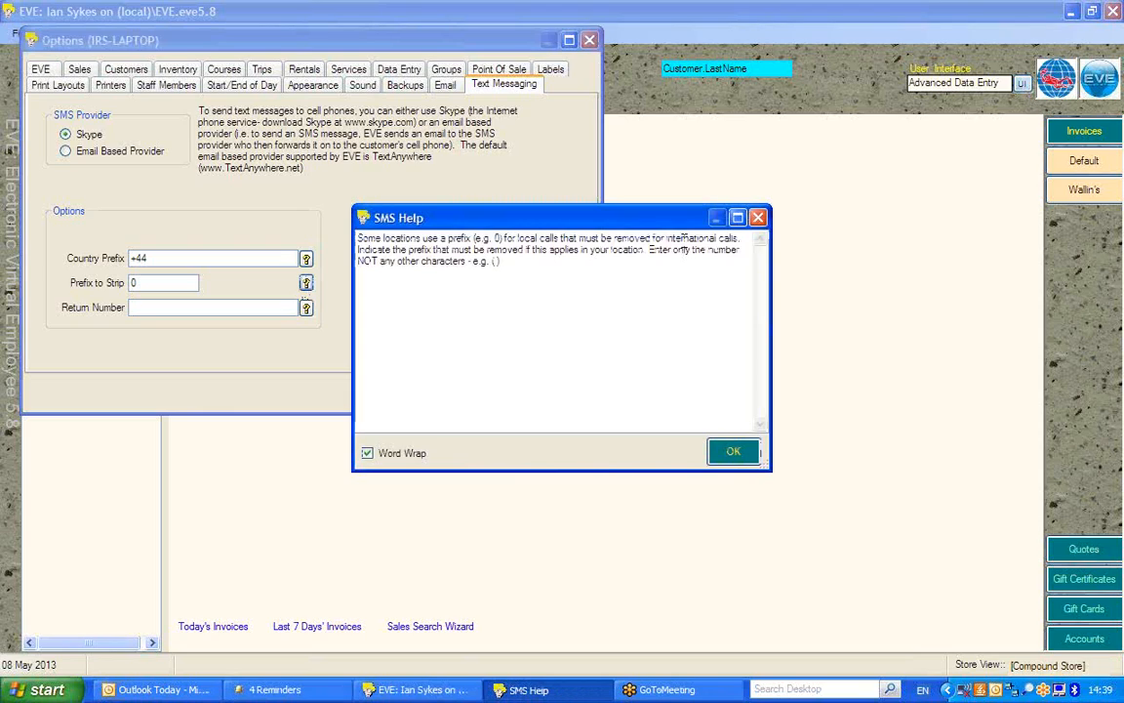
{"action": "left_click", "coordinate": [759, 218]}
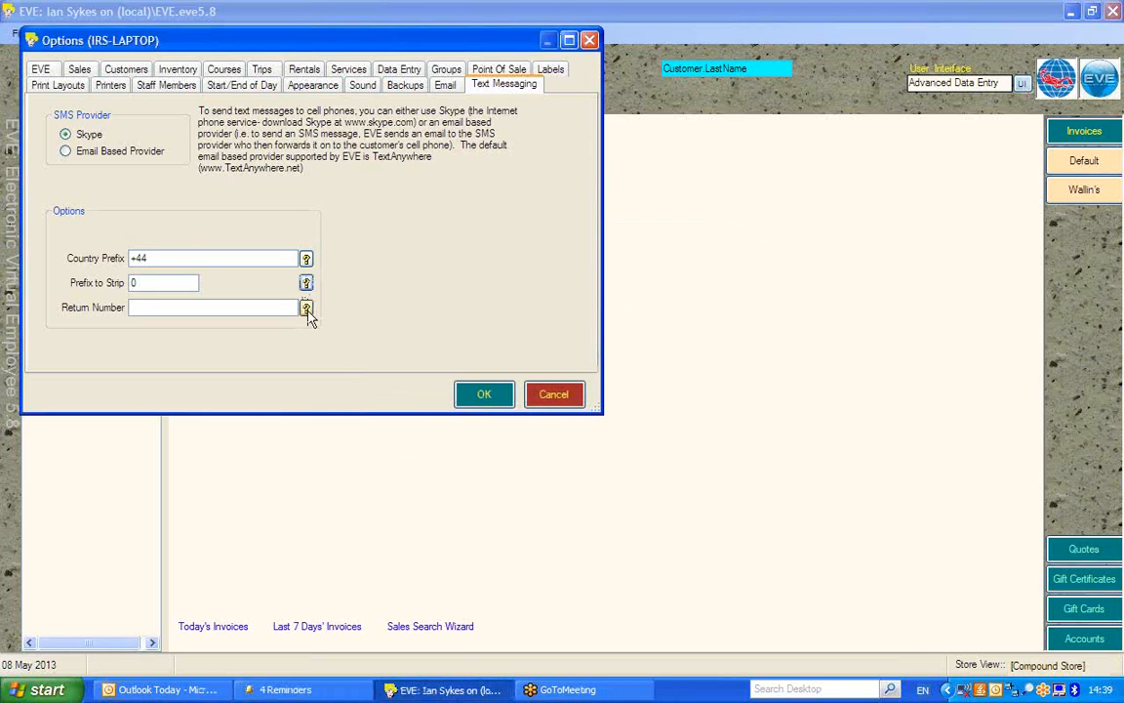
{"action": "left_click", "coordinate": [305, 308]}
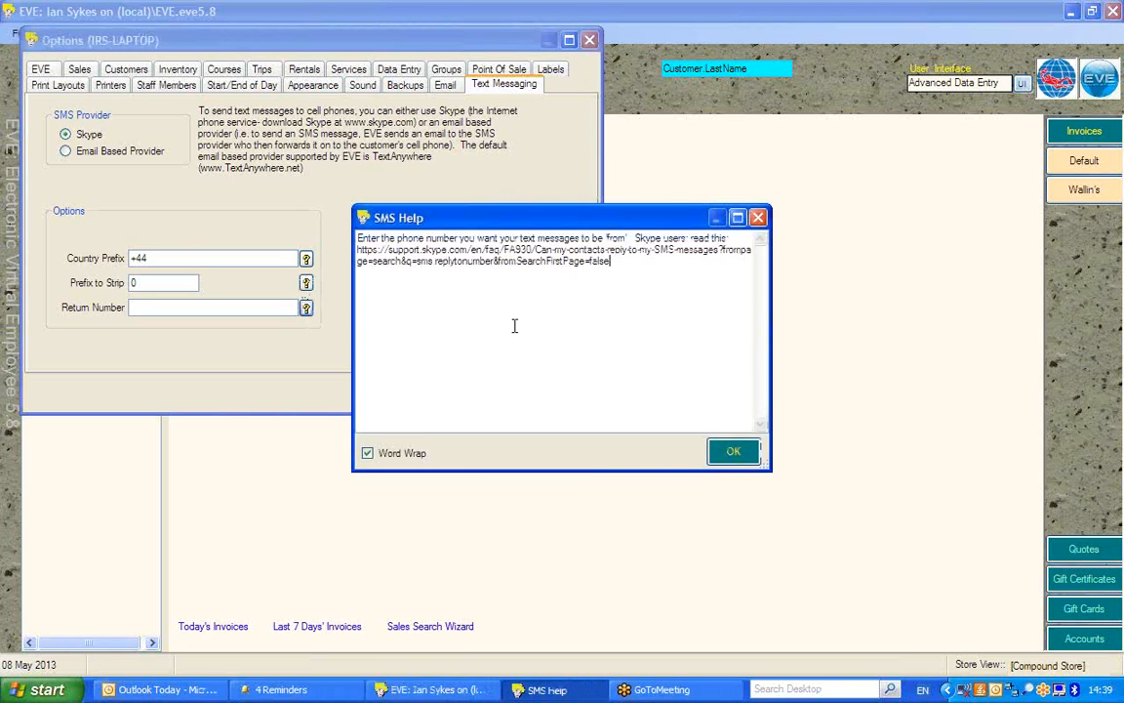
{"action": "left_click", "coordinate": [760, 219]}
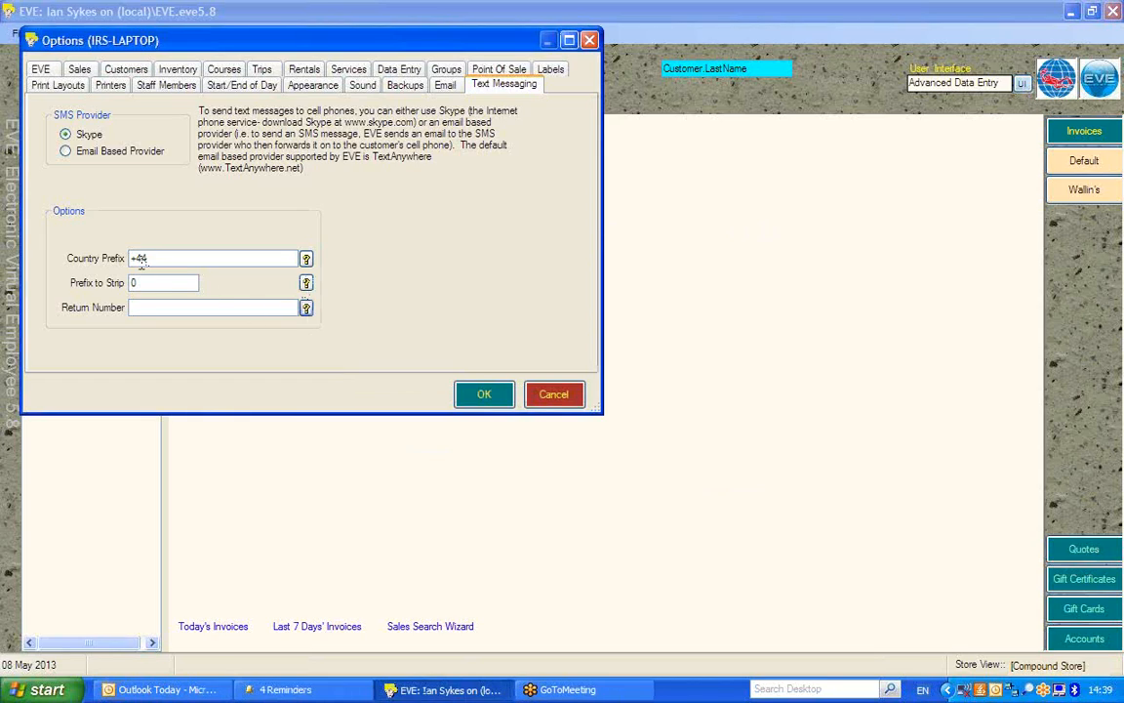
{"action": "left_click_drag", "start_coordinate": [171, 259], "coordinate": [88, 257]}
{"action": "left_click_drag", "start_coordinate": [177, 282], "coordinate": [123, 287]}
{"action": "left_click", "coordinate": [166, 308]}
Set the SMS provider to Email Based Provider and read the help text for its Domain setting.
{"action": "left_click", "coordinate": [86, 152]}
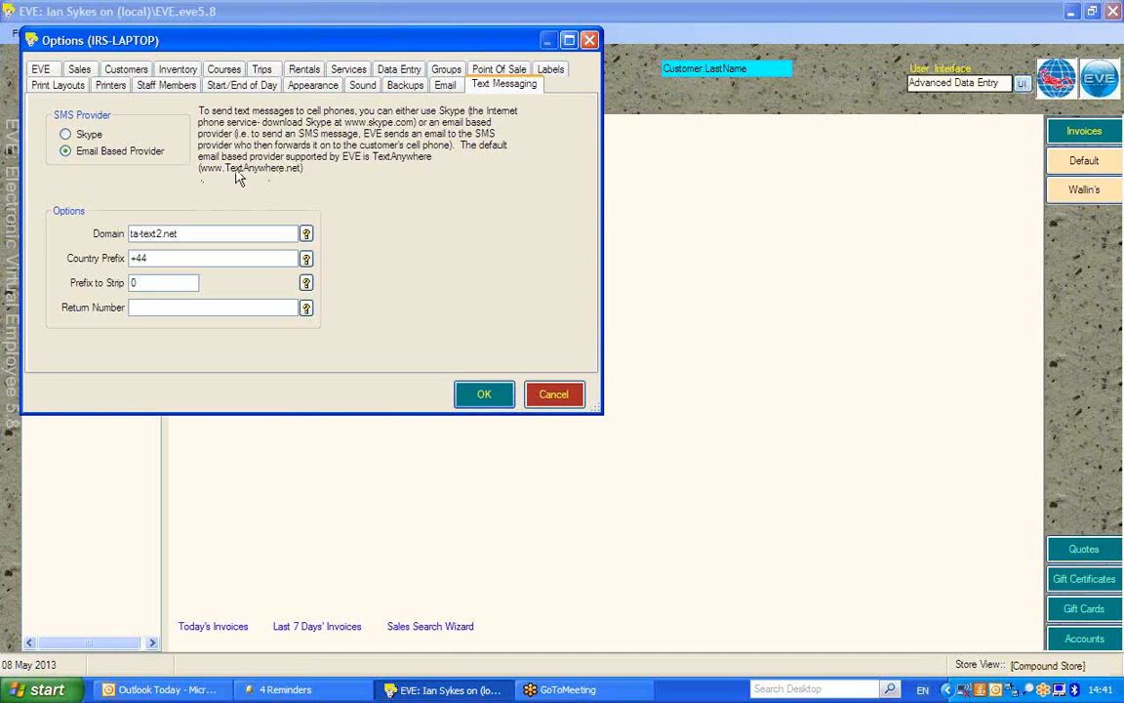
{"action": "left_click", "coordinate": [305, 235]}
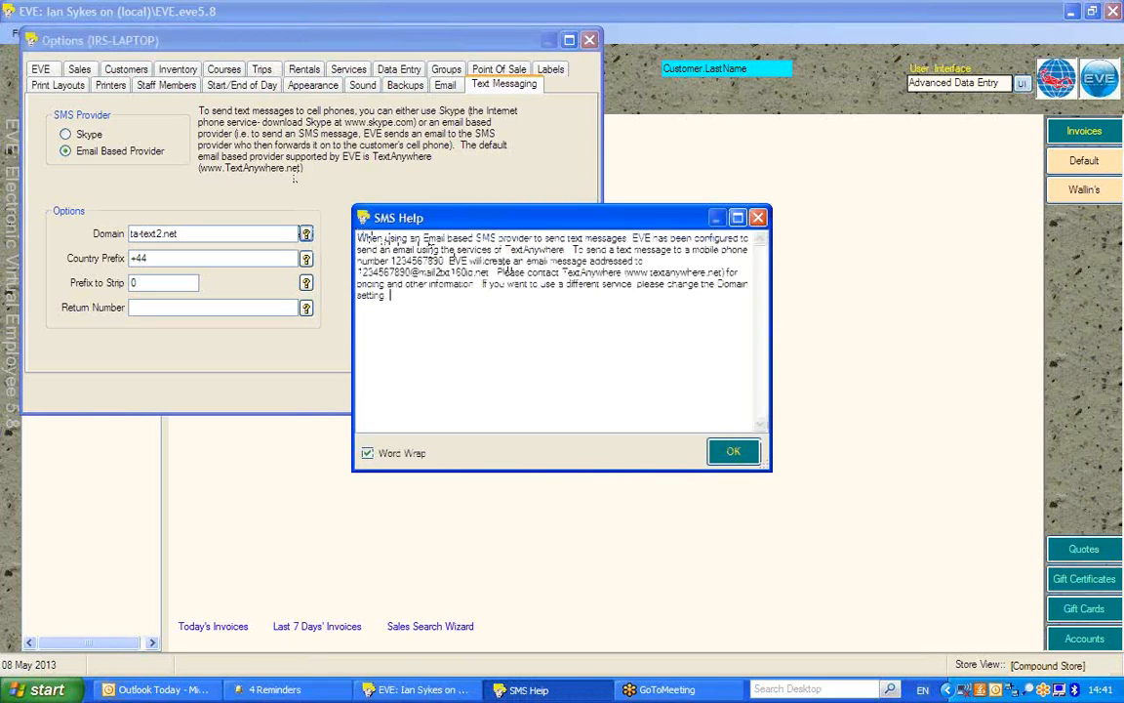
{"action": "left_click_drag", "start_coordinate": [335, 244], "coordinate": [301, 201]}
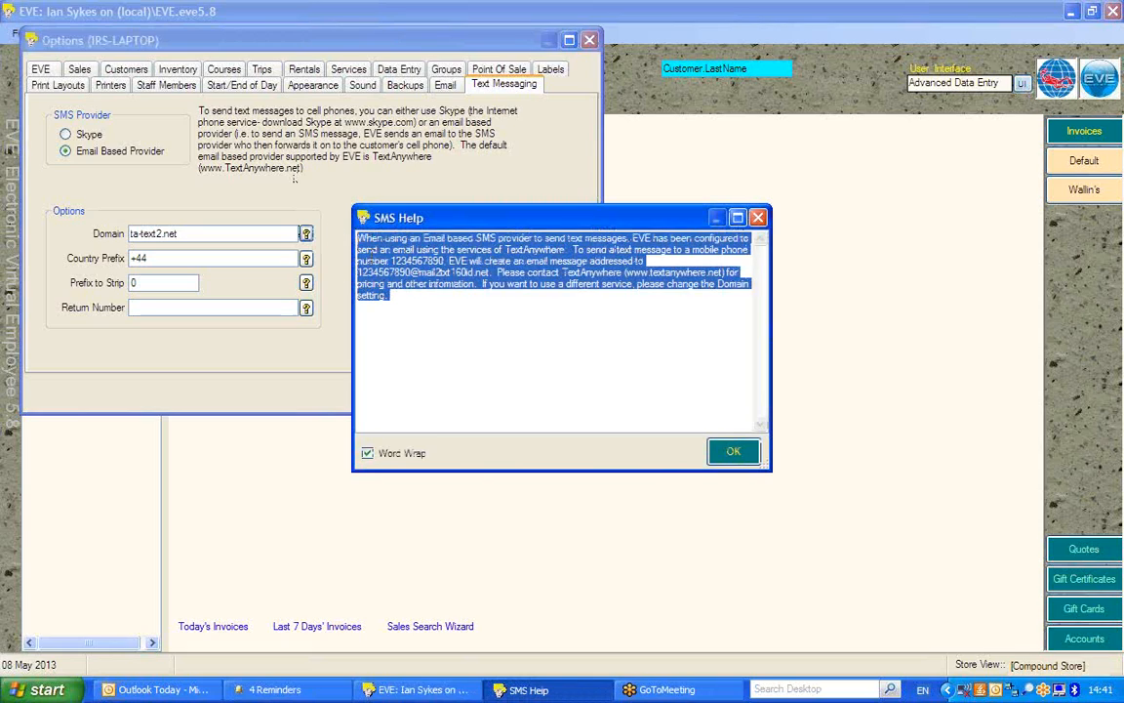
{"action": "left_click", "coordinate": [732, 451]}
Check the email provider's domain and prefix fields and accept the text messaging options.
{"action": "left_click_drag", "start_coordinate": [178, 233], "coordinate": [63, 219]}
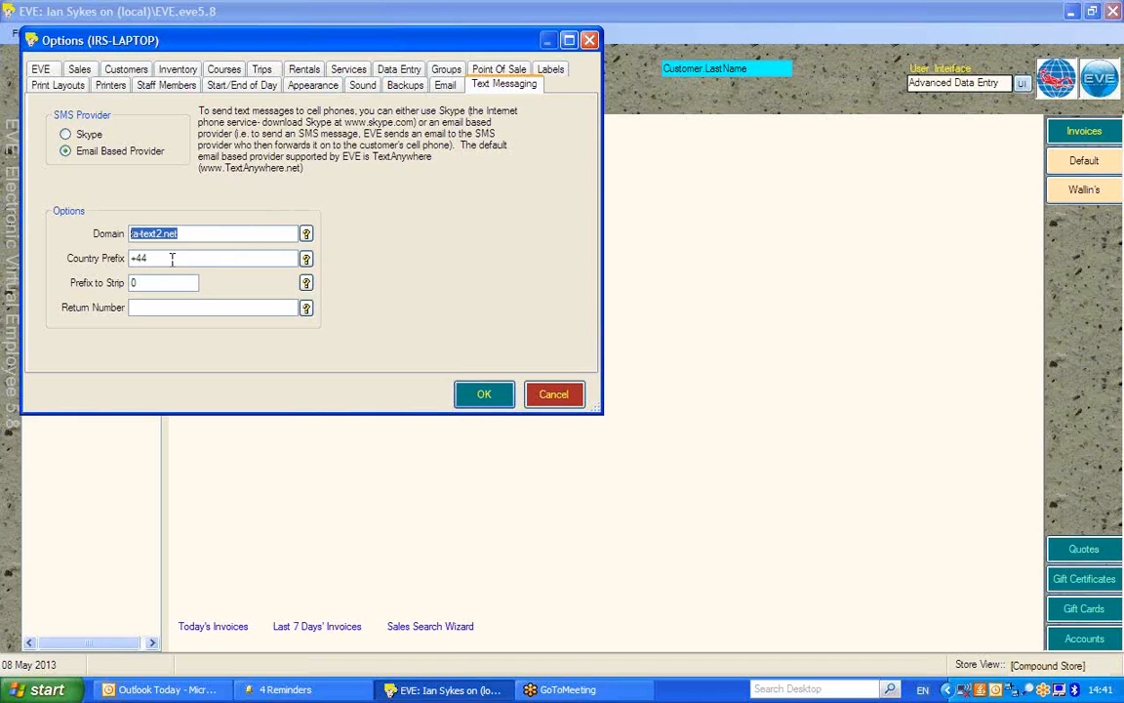
{"action": "left_click", "coordinate": [154, 233]}
{"action": "key", "text": "Tab"}
{"action": "key", "text": "Tab"}
{"action": "left_click", "coordinate": [484, 396]}
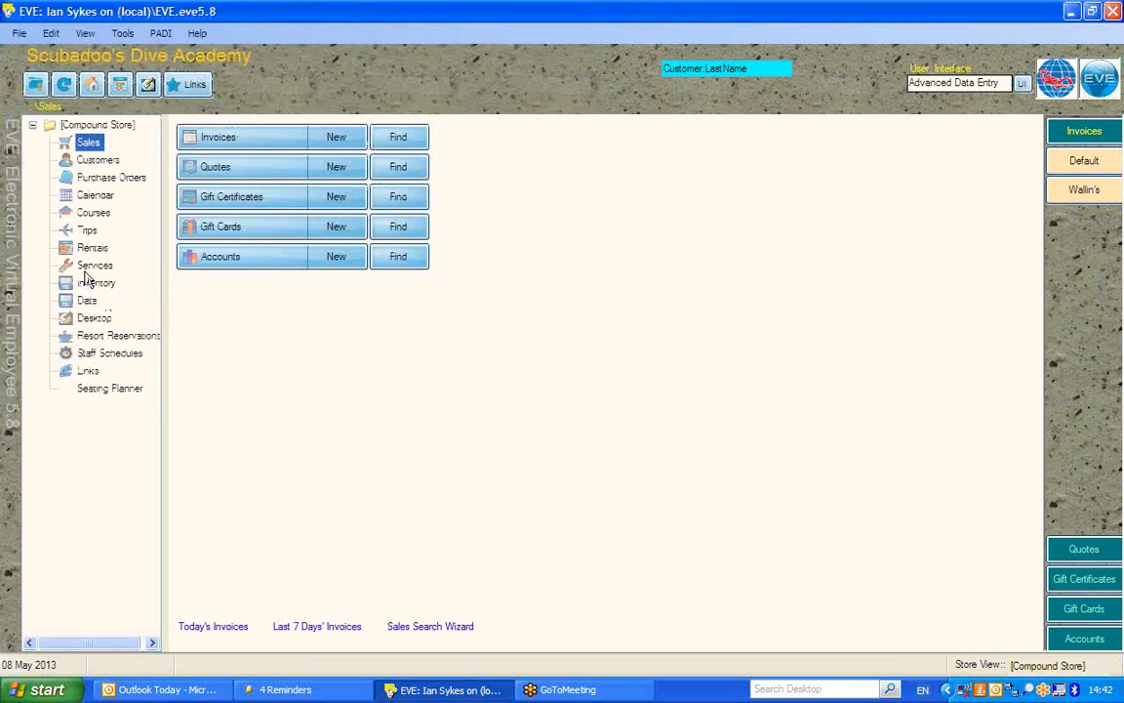
Find tomorrow's day trips and open the customer list of the Red Sea trip on the boat Mistress.
{"action": "left_click", "coordinate": [87, 232]}
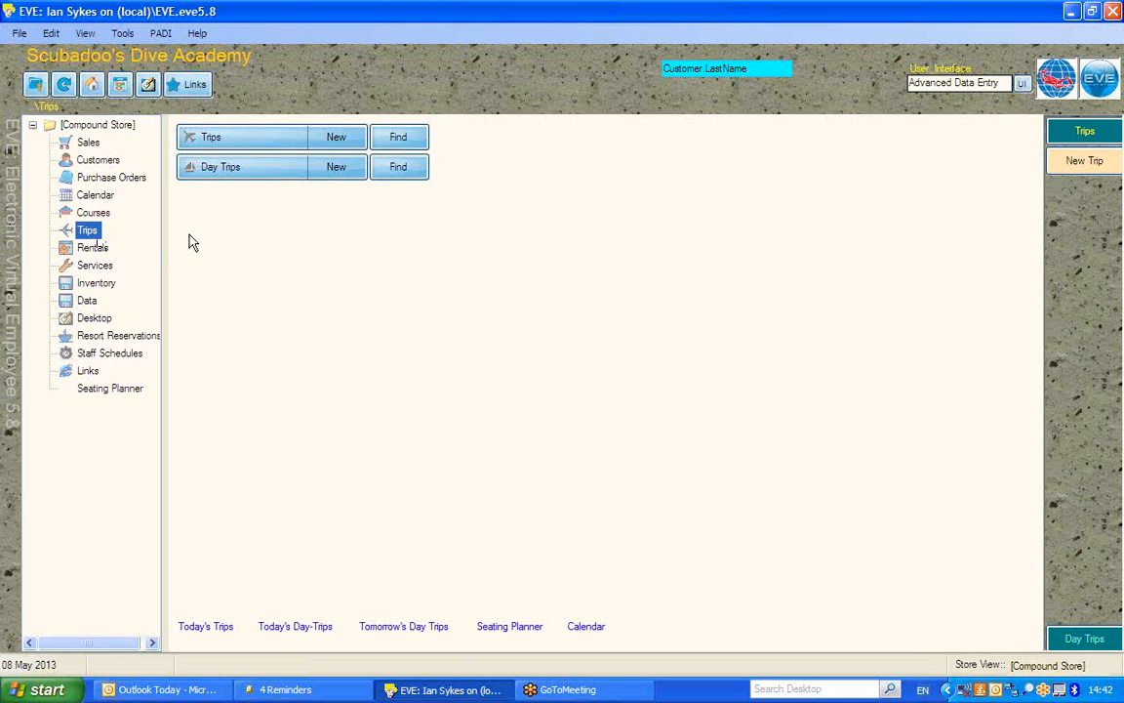
{"action": "left_click", "coordinate": [401, 626]}
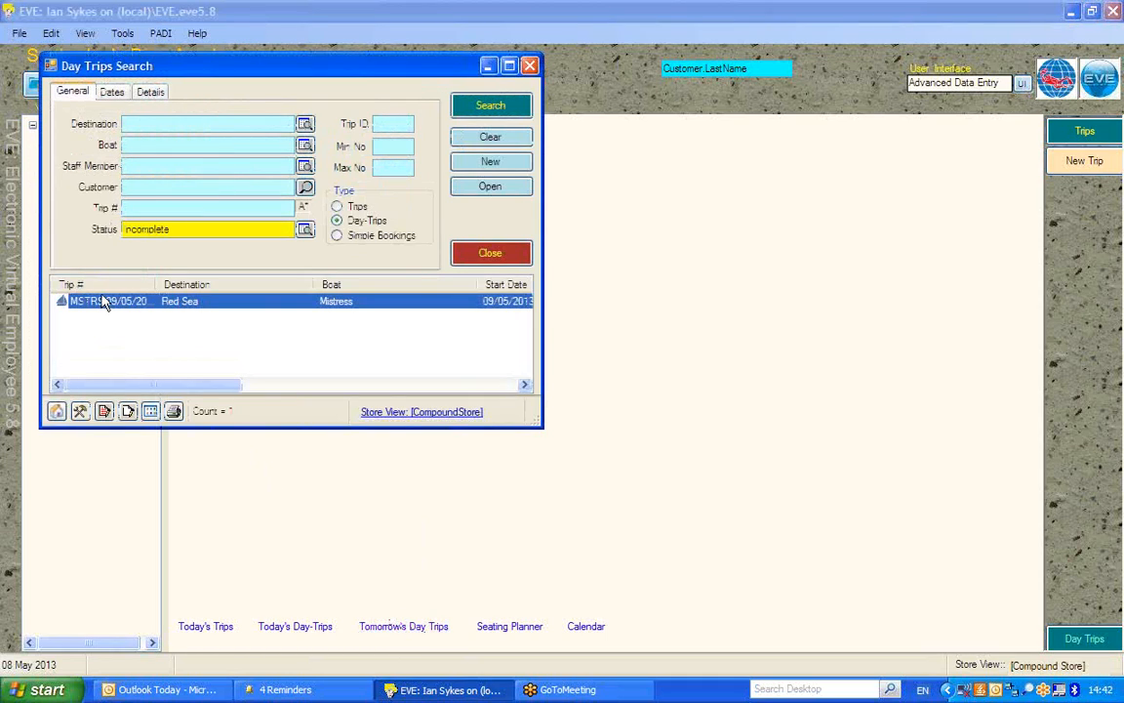
{"action": "double_click", "coordinate": [103, 303]}
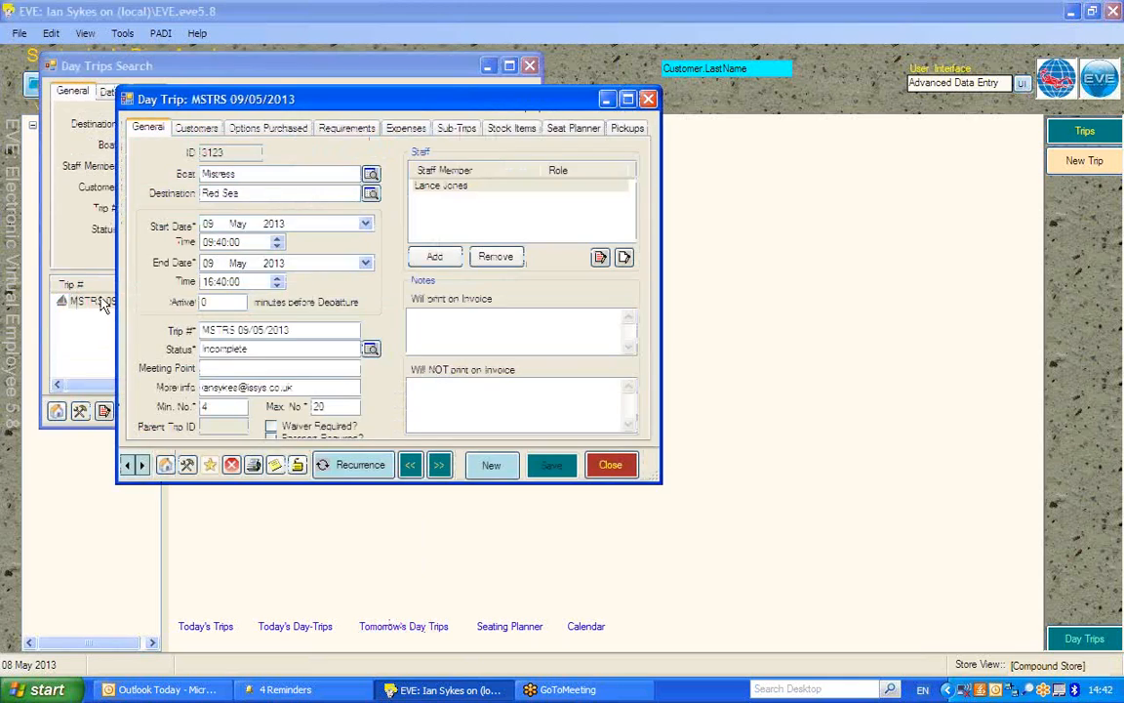
{"action": "left_click", "coordinate": [194, 133]}
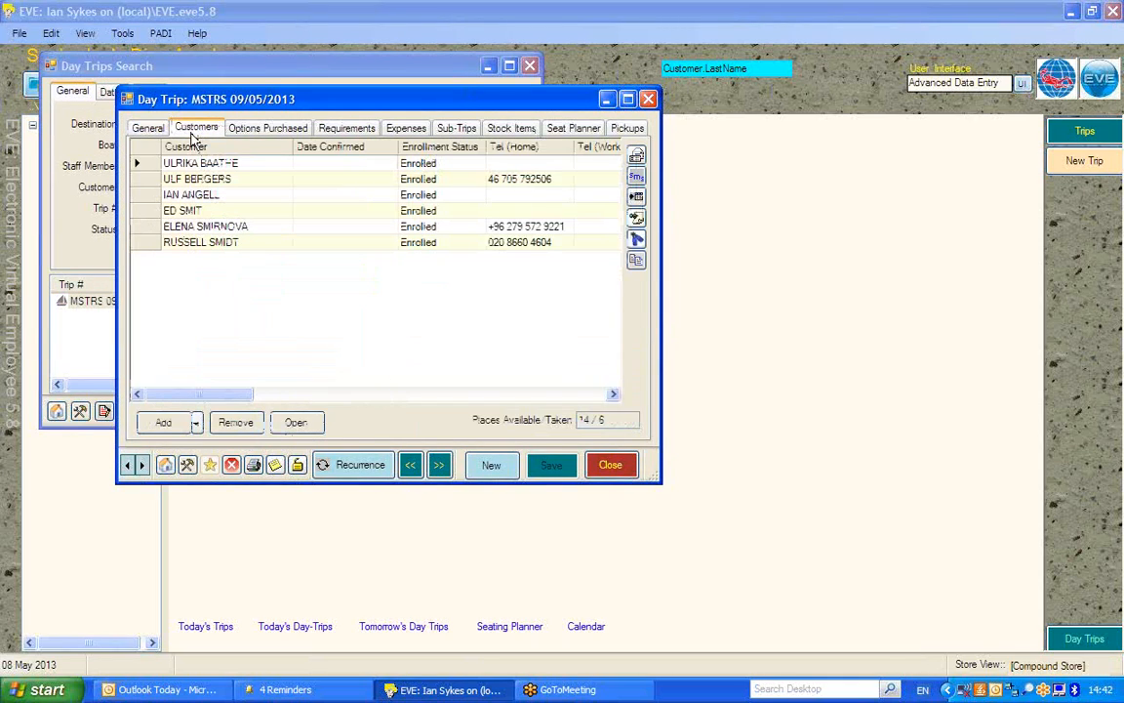
Start a text message to all customers on the trip with the existing SMS settings and bring the email draft forward.
{"action": "left_click", "coordinate": [144, 168]}
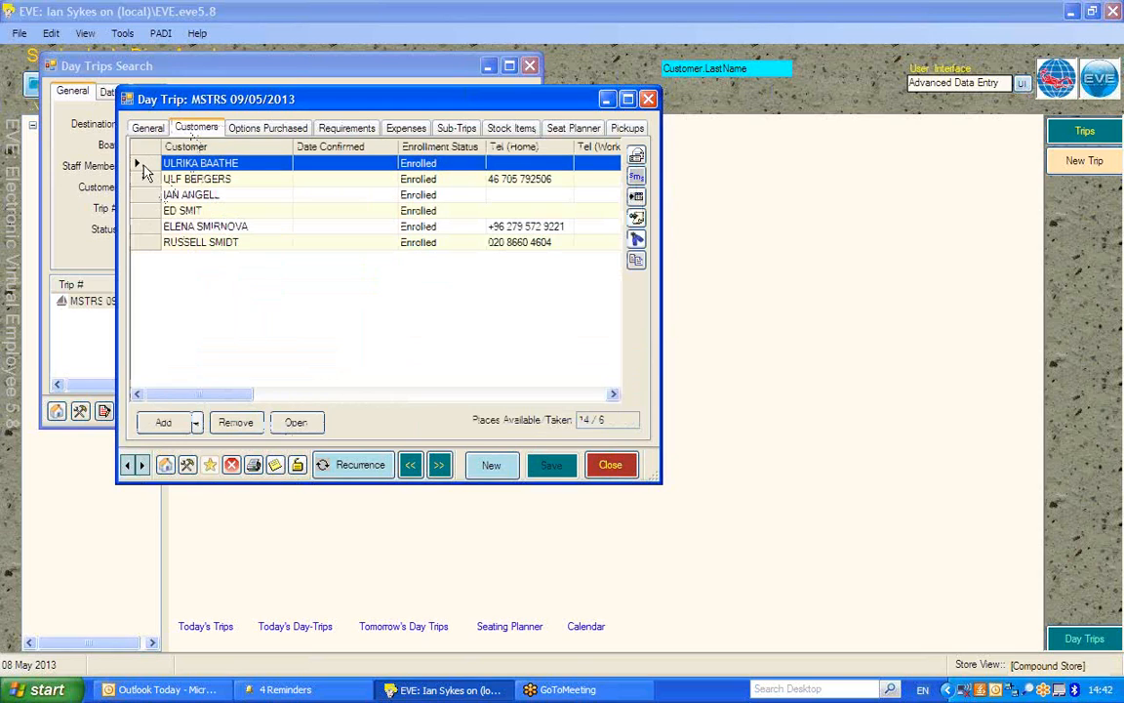
{"action": "key", "text": "ctrl+a"}
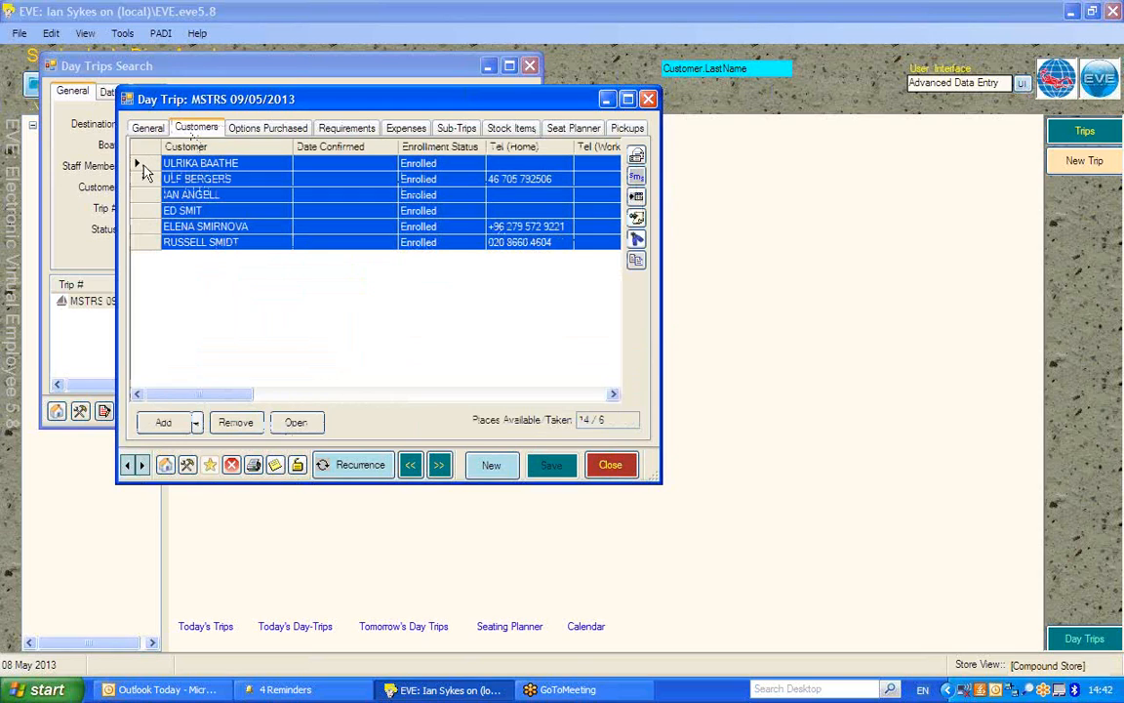
{"action": "left_click", "coordinate": [637, 180]}
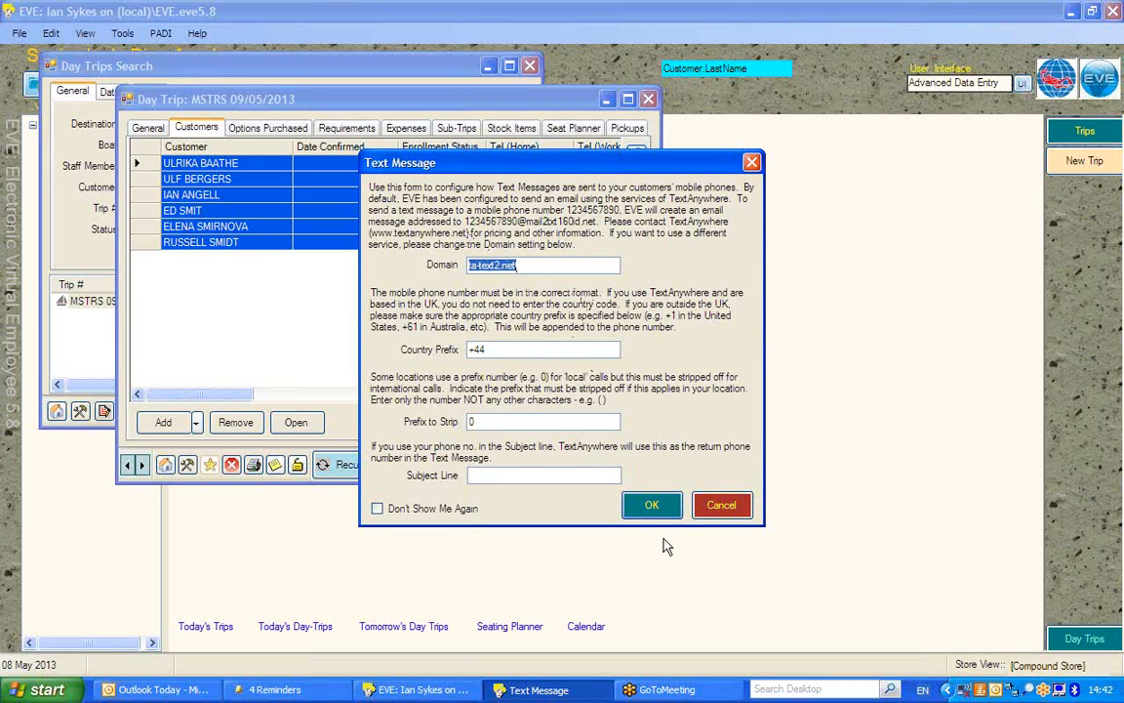
{"action": "left_click", "coordinate": [649, 504]}
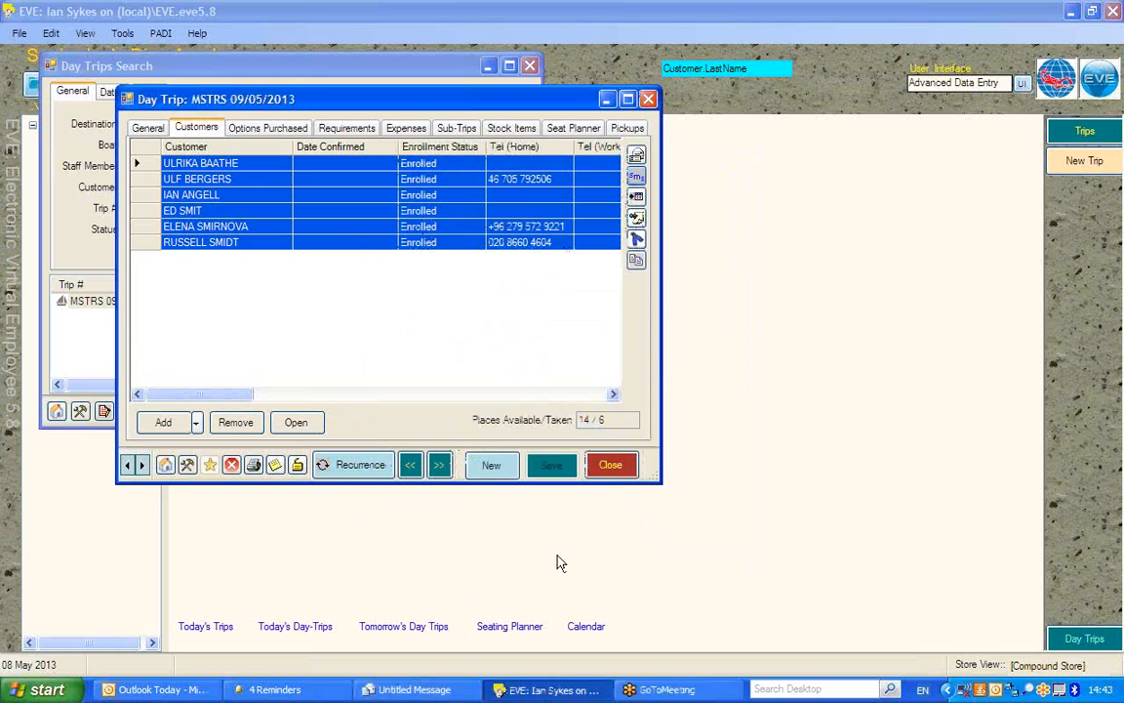
{"action": "left_click", "coordinate": [410, 689]}
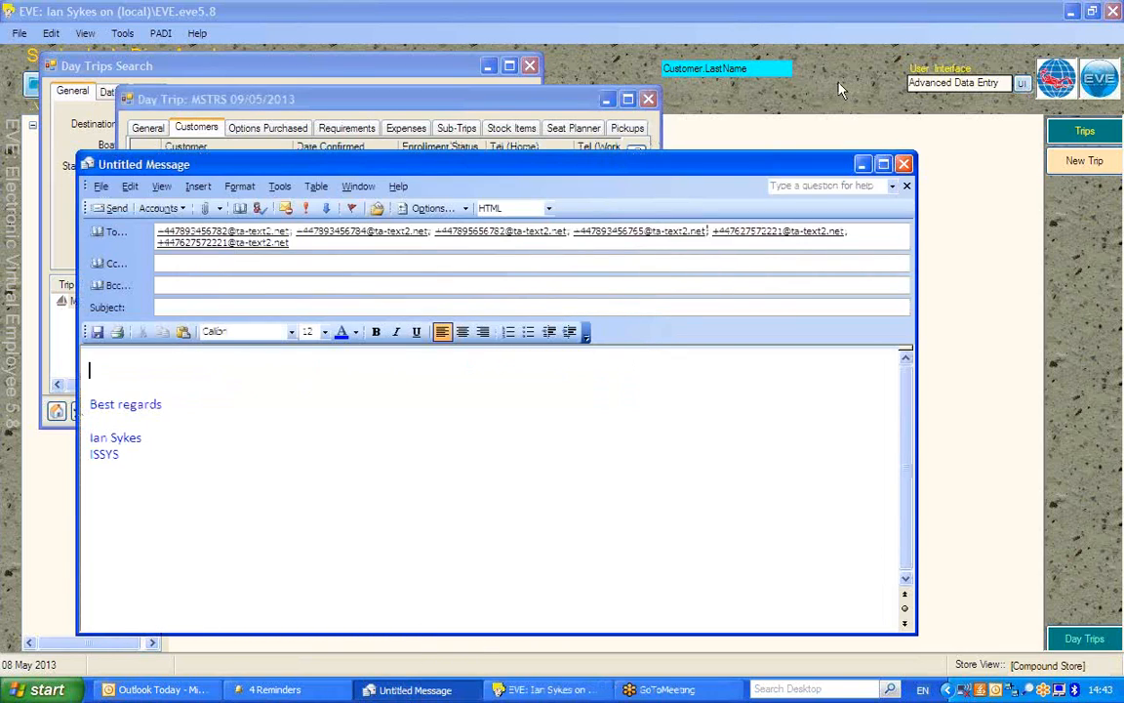
{"action": "left_click", "coordinate": [868, 41]}
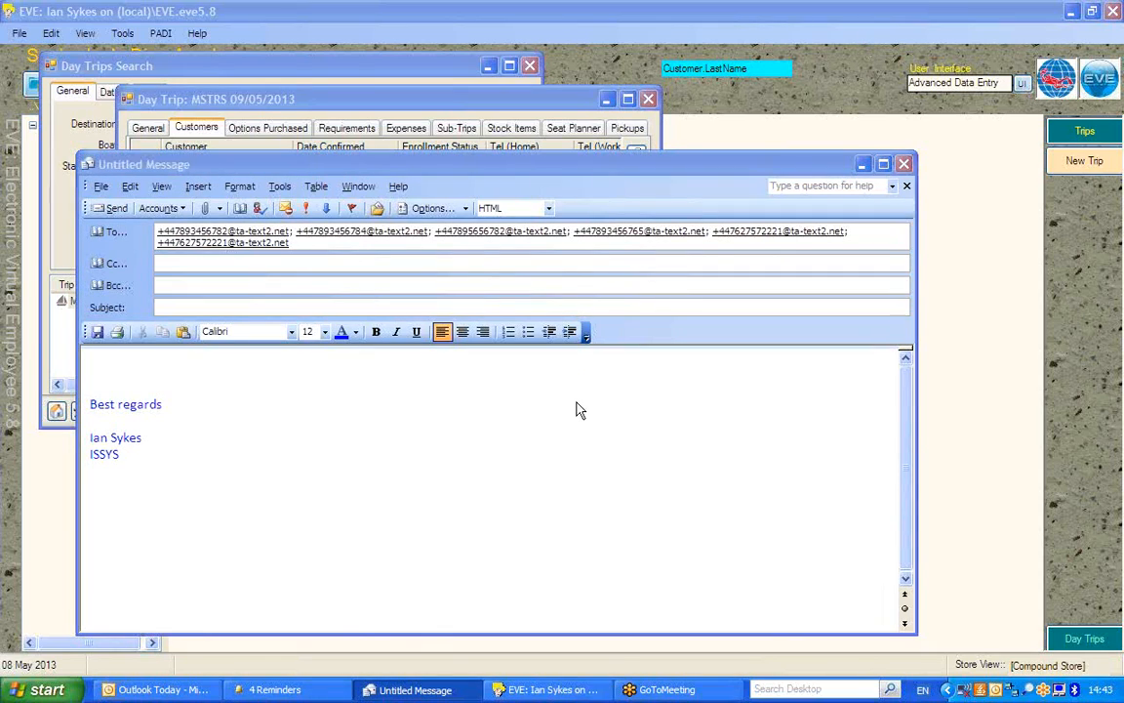
Review the recipient addresses generated in the draft's To field.
{"action": "left_click", "coordinate": [144, 361]}
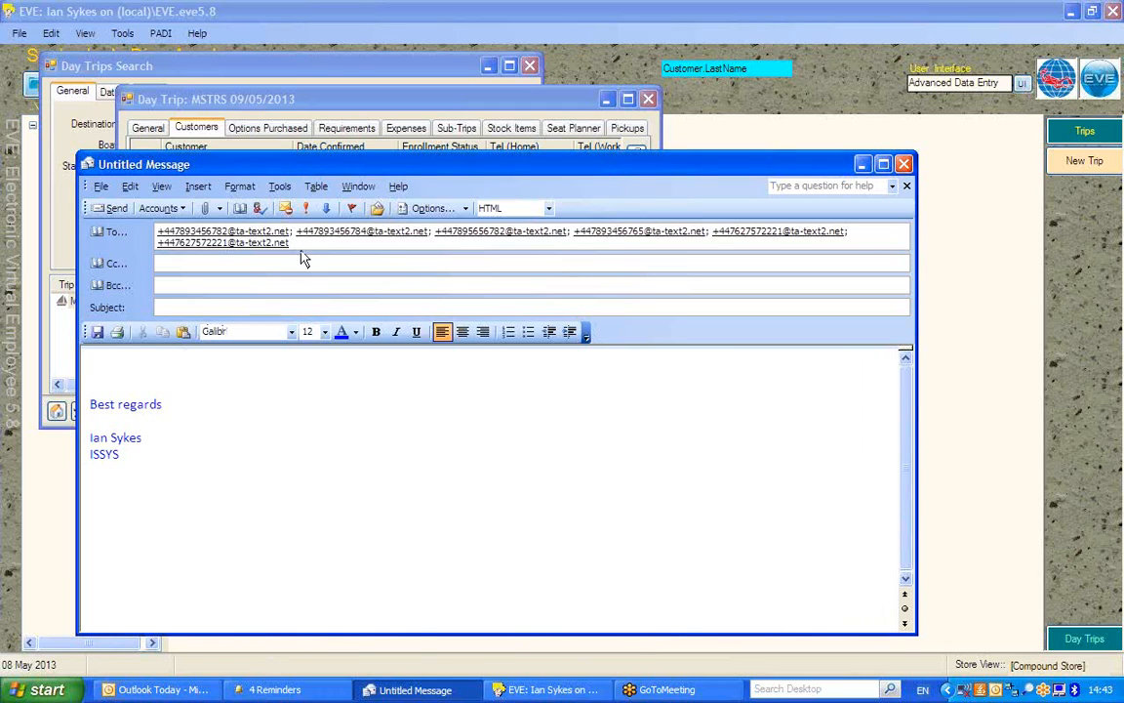
{"action": "left_click", "coordinate": [222, 244]}
{"action": "key", "text": "ctrl+a"}
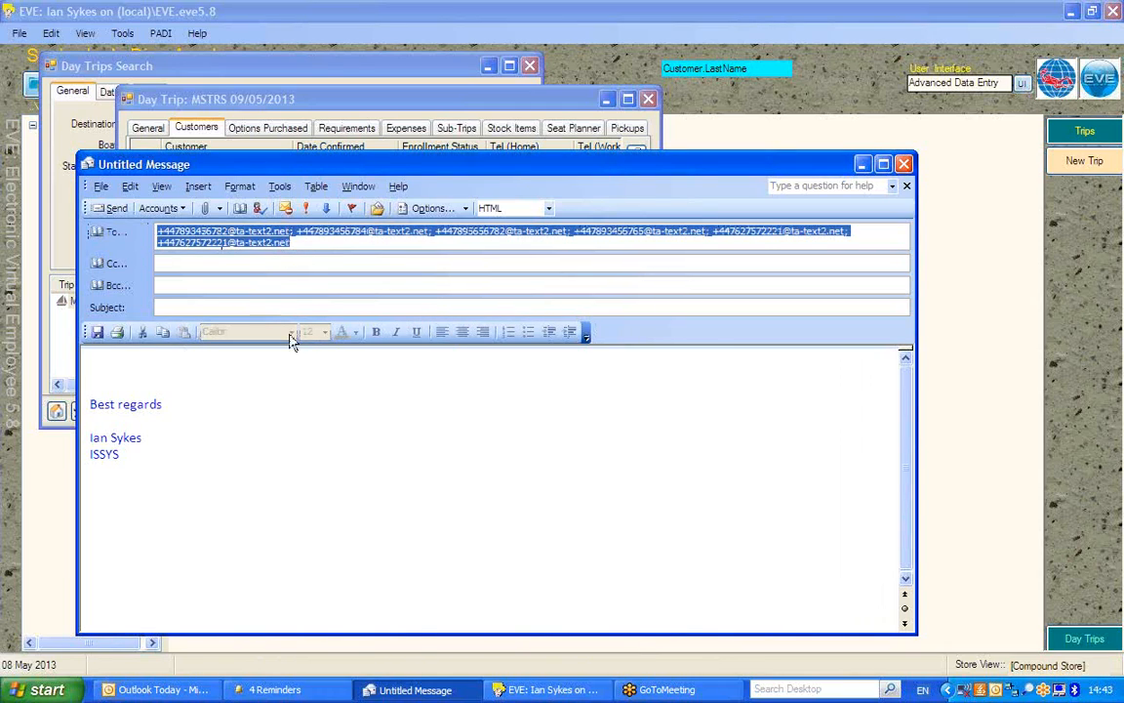
Write "ABCD diving here to tell you... $$" in the message body above the signature.
{"action": "left_click", "coordinate": [150, 366]}
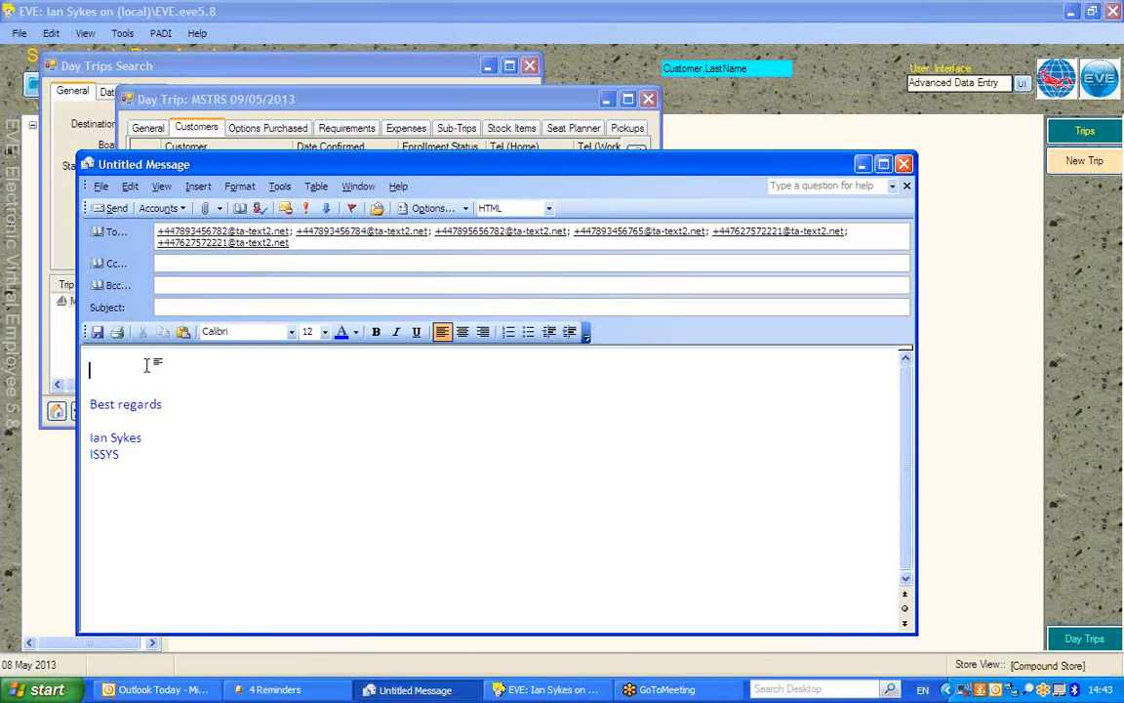
{"action": "type", "text": "ABCD c"}
{"action": "type", "text": "iving her"}
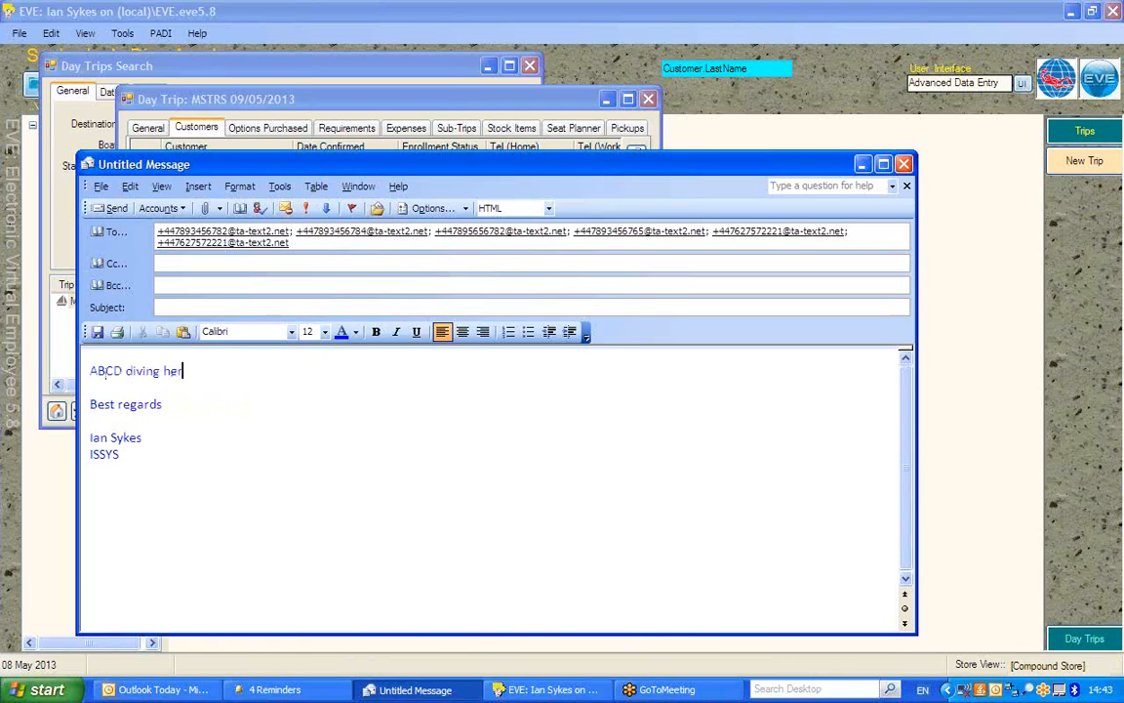
{"action": "type", "text": "e to tell you..."}
{"action": "type", "text": "$$"}
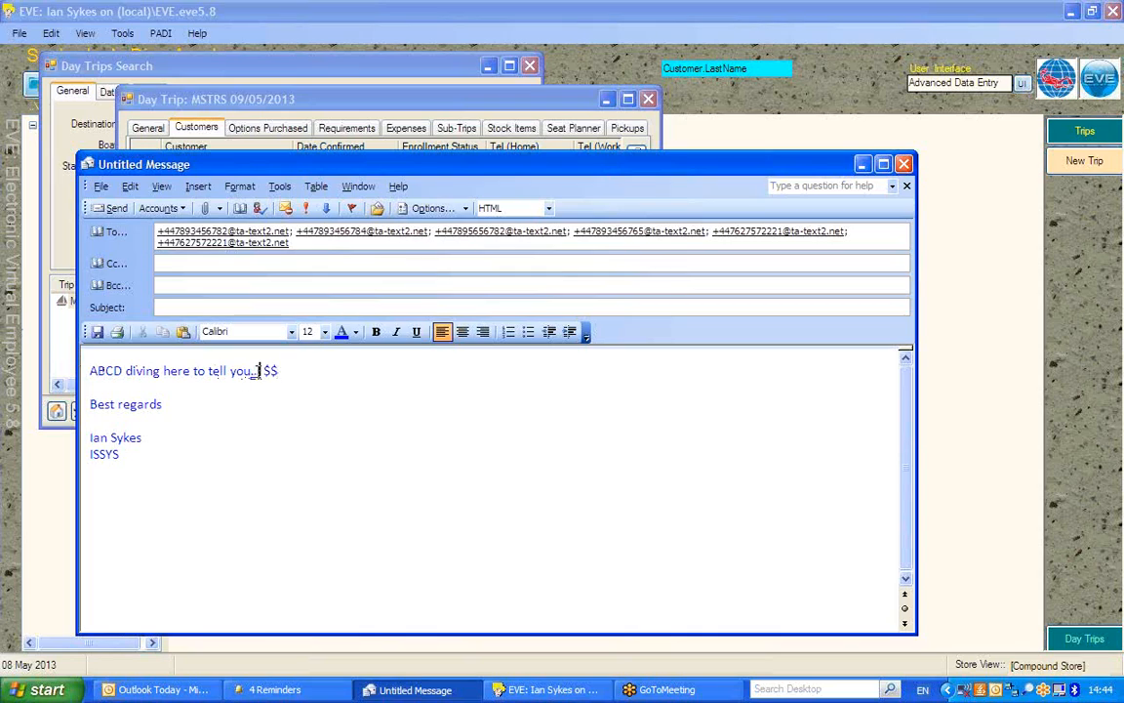
Highlight the message text before the $$ marker and close the draft without saving it.
{"action": "left_click_drag", "start_coordinate": [263, 371], "coordinate": [104, 362]}
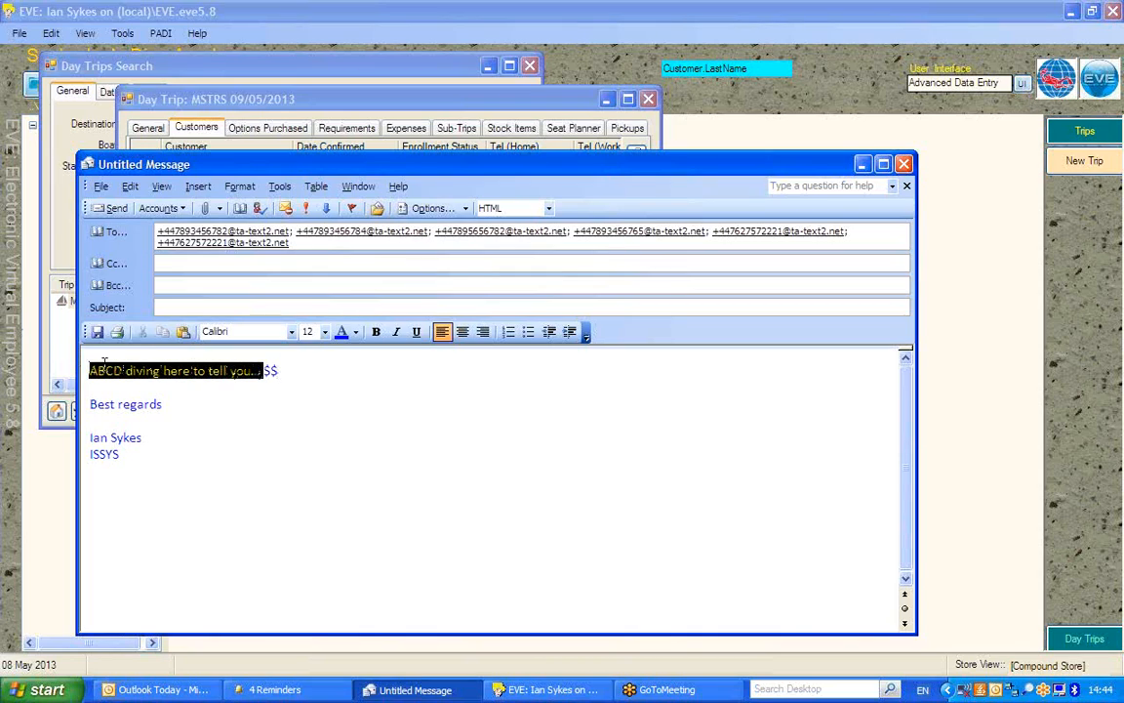
{"action": "left_click", "coordinate": [325, 418]}
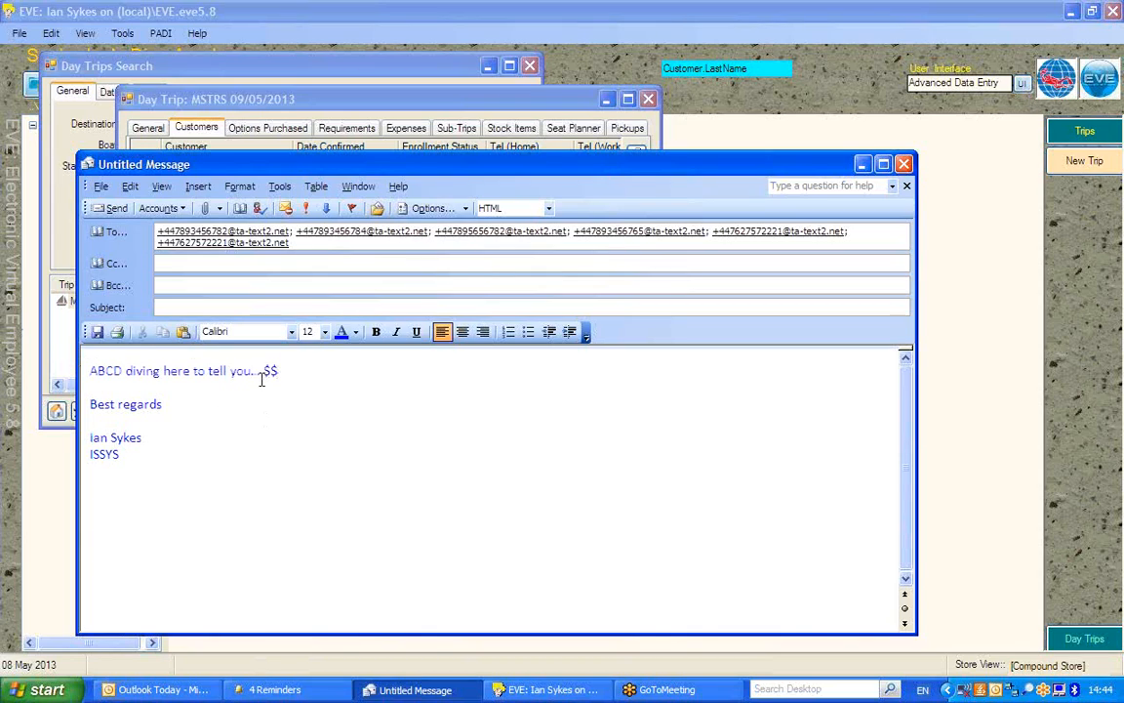
{"action": "left_click_drag", "start_coordinate": [259, 371], "coordinate": [117, 371]}
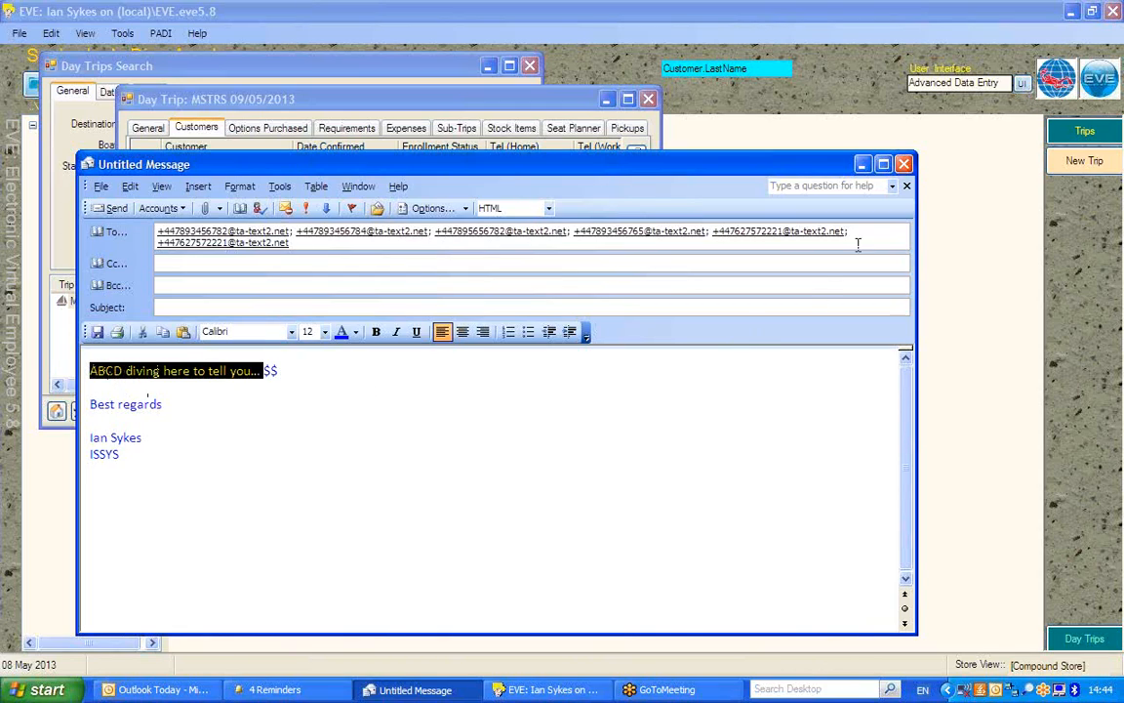
{"action": "left_click", "coordinate": [904, 164]}
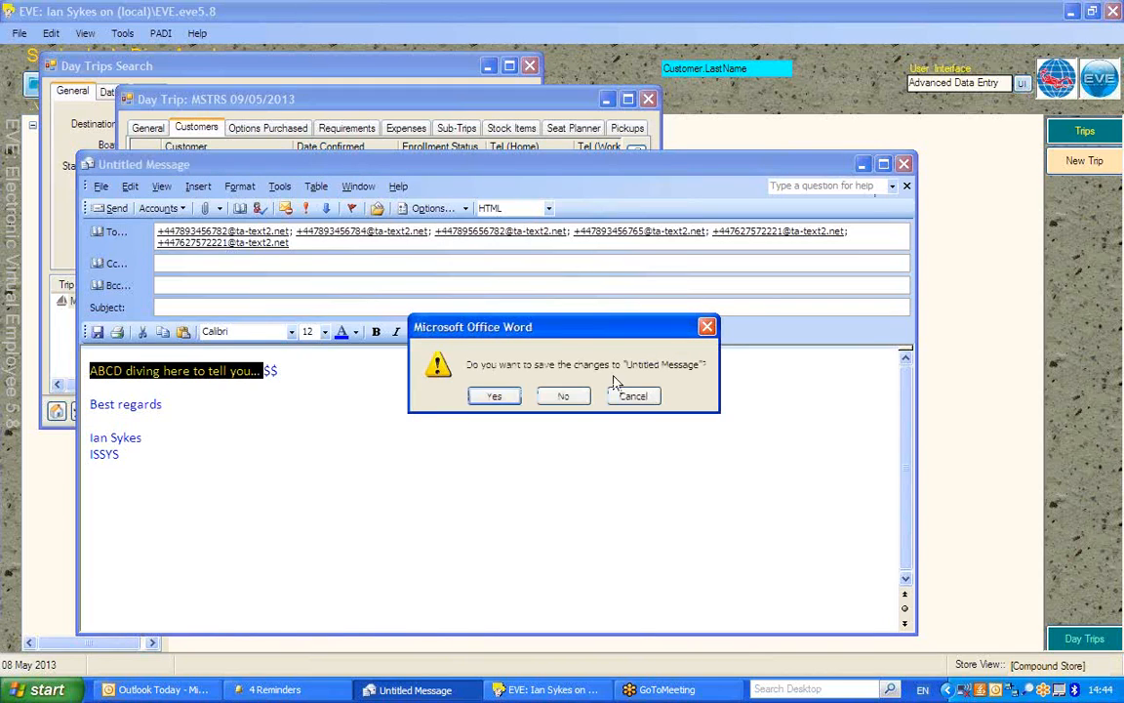
{"action": "left_click", "coordinate": [561, 398]}
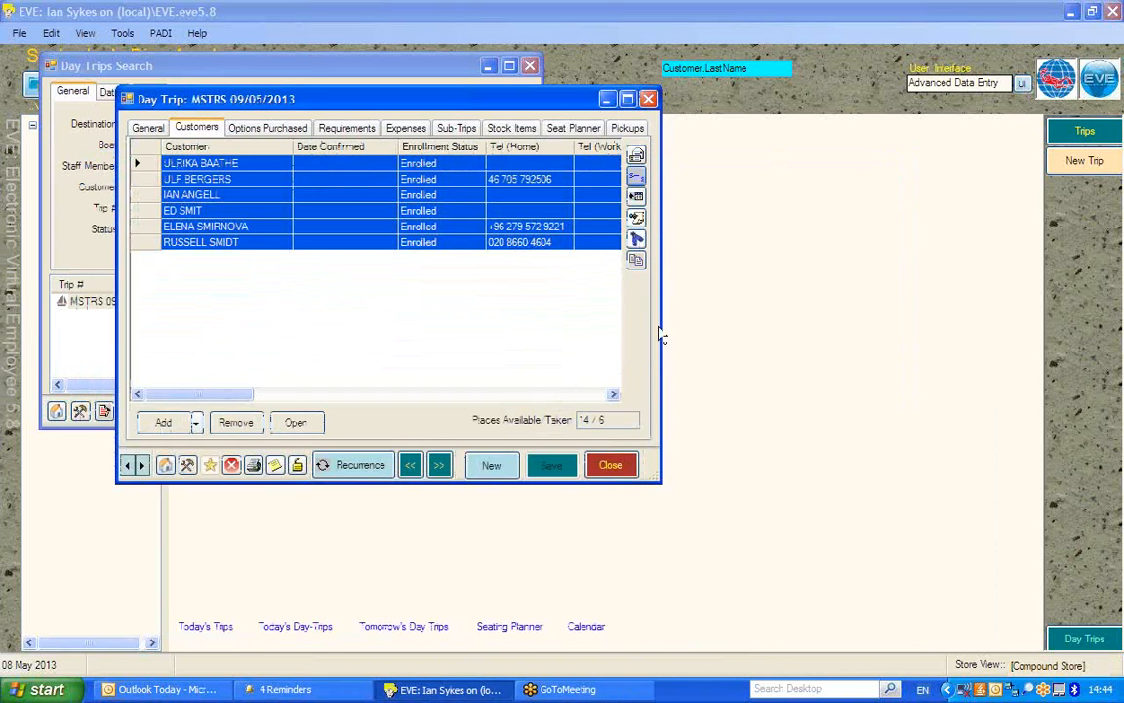
Close the day trip record and the day trips search.
{"action": "left_click", "coordinate": [605, 466]}
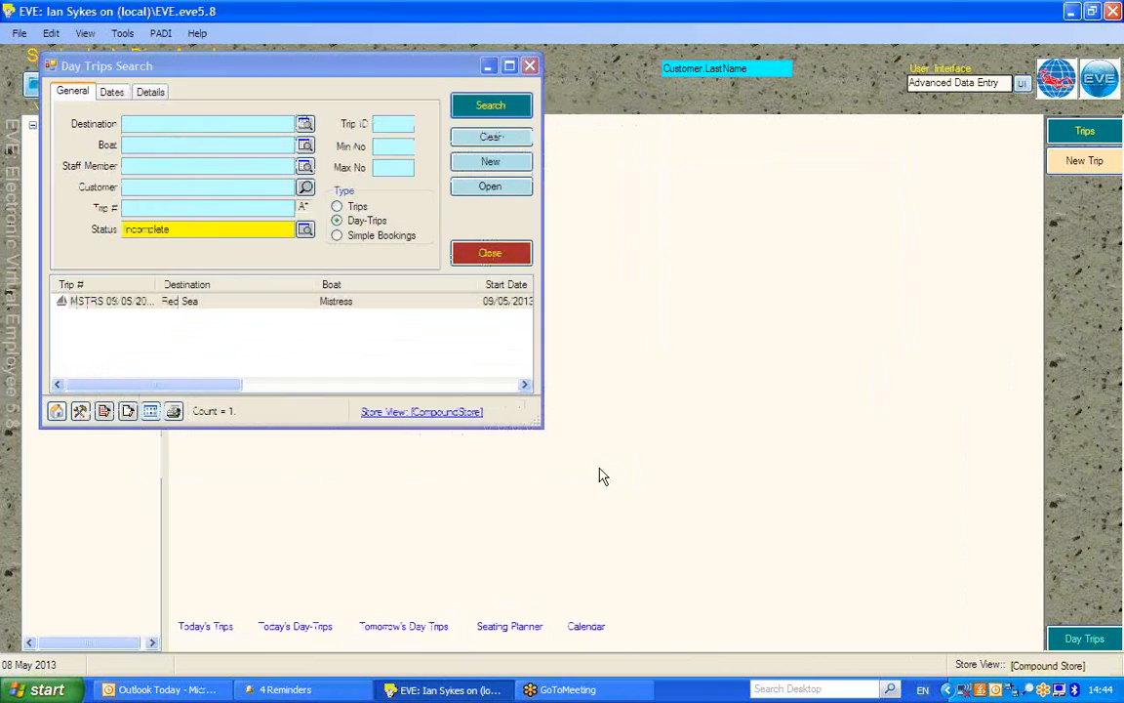
{"action": "left_click", "coordinate": [483, 255]}
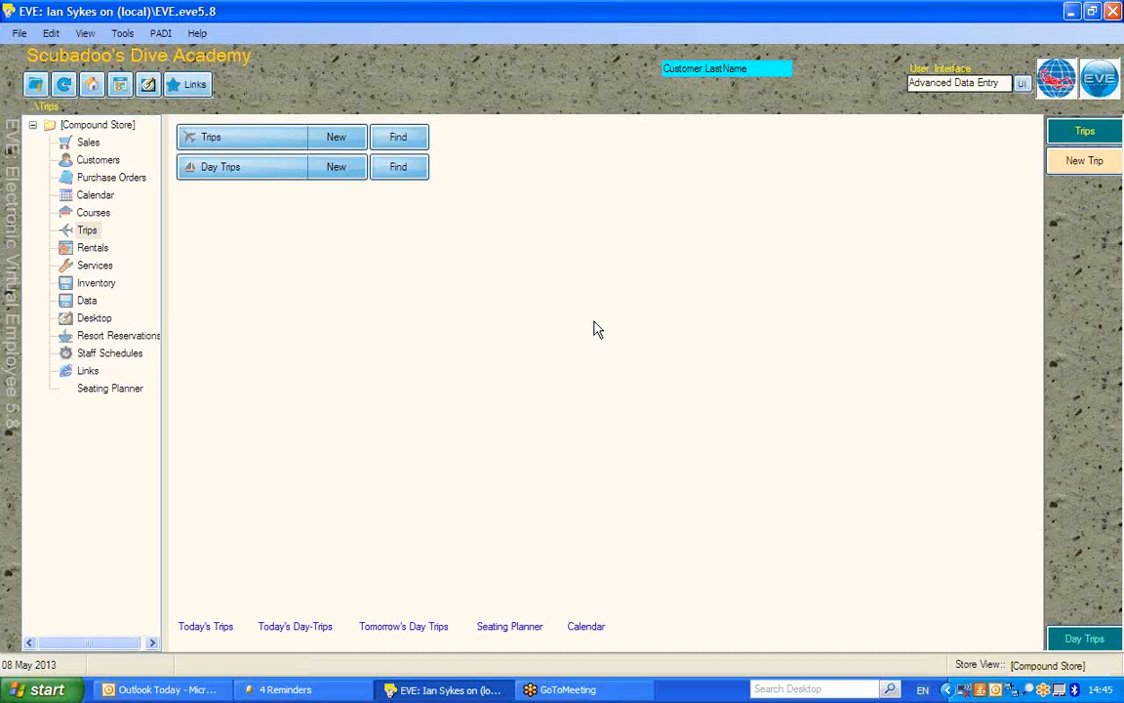
{"action": "left_click", "coordinate": [1104, 47]}
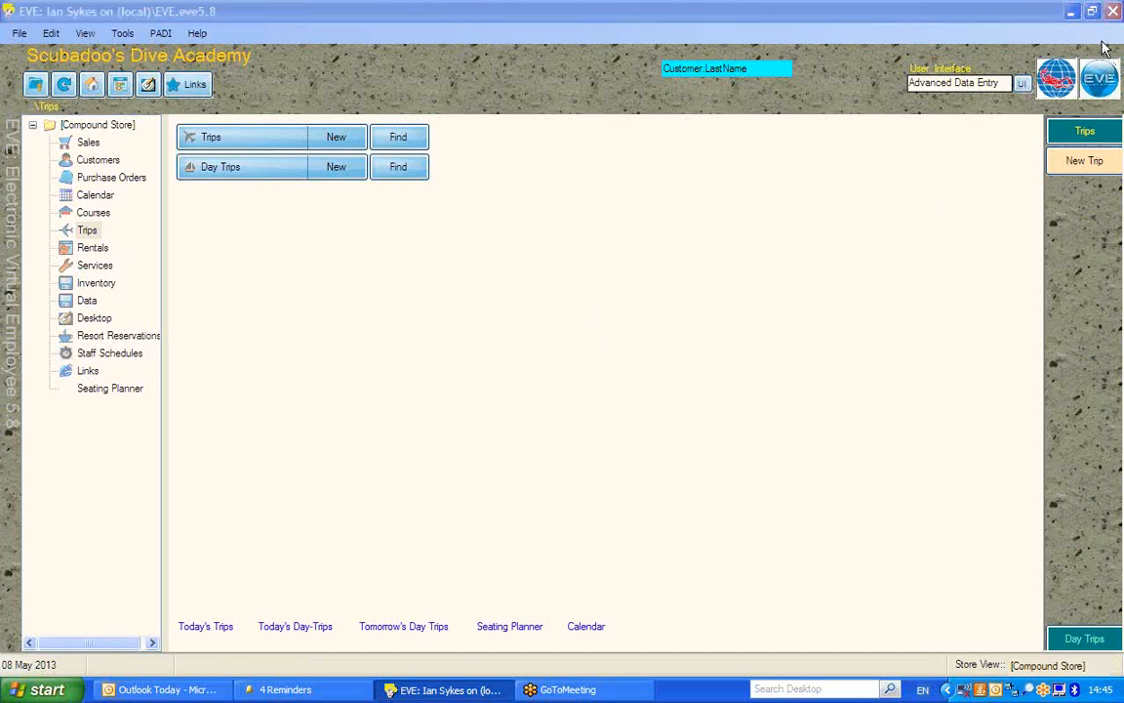